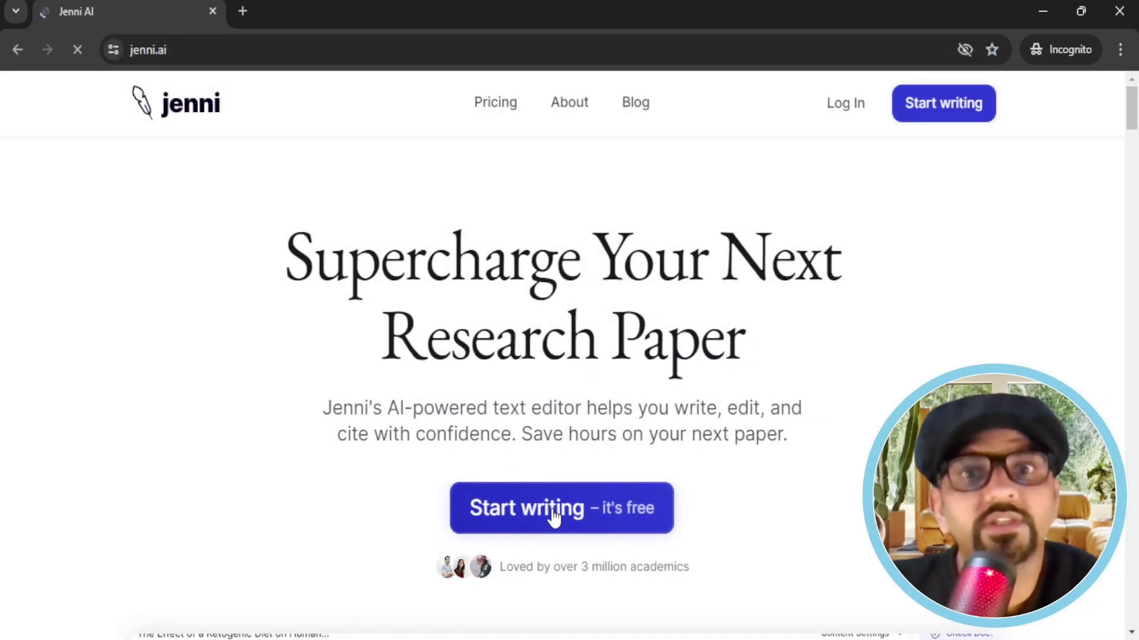
Step: Create a new document from the prompt "write an academic essay on the relationship between music and mood."
{"action": "left_click", "coordinate": [554, 516]}
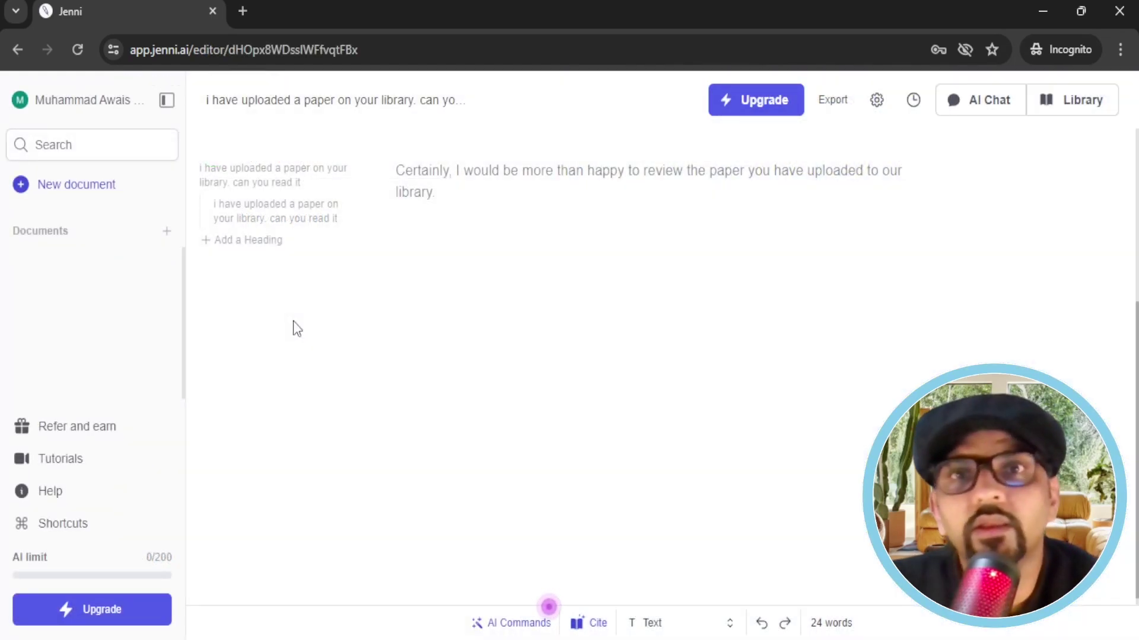
{"action": "left_click", "coordinate": [81, 189]}
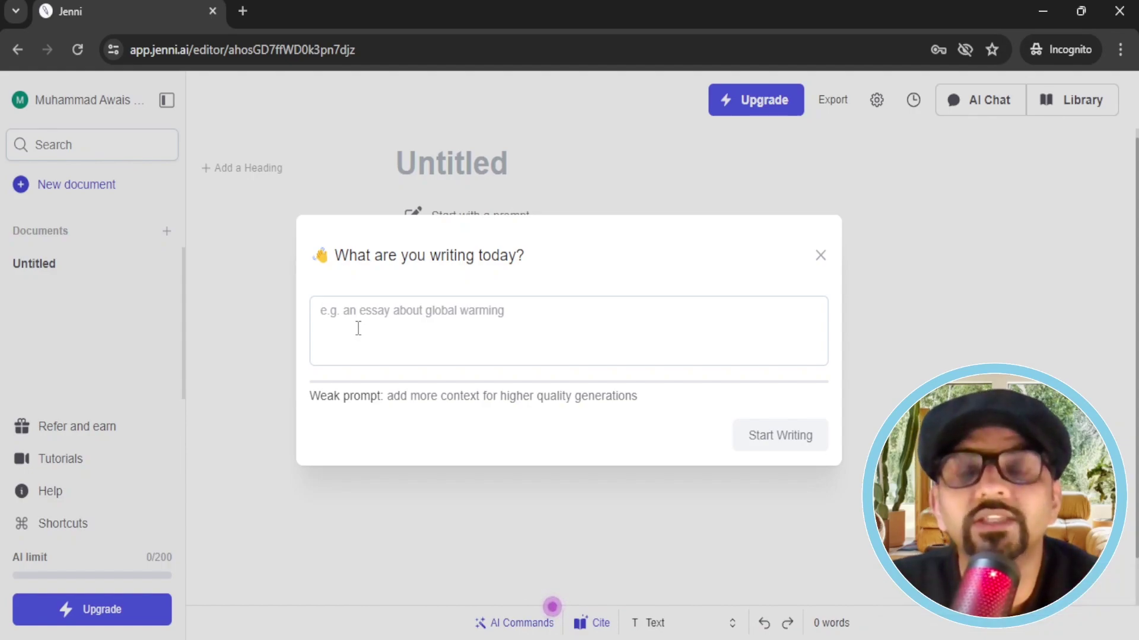
{"action": "type", "text": "write an academic essay on the relationship between music and mood."}
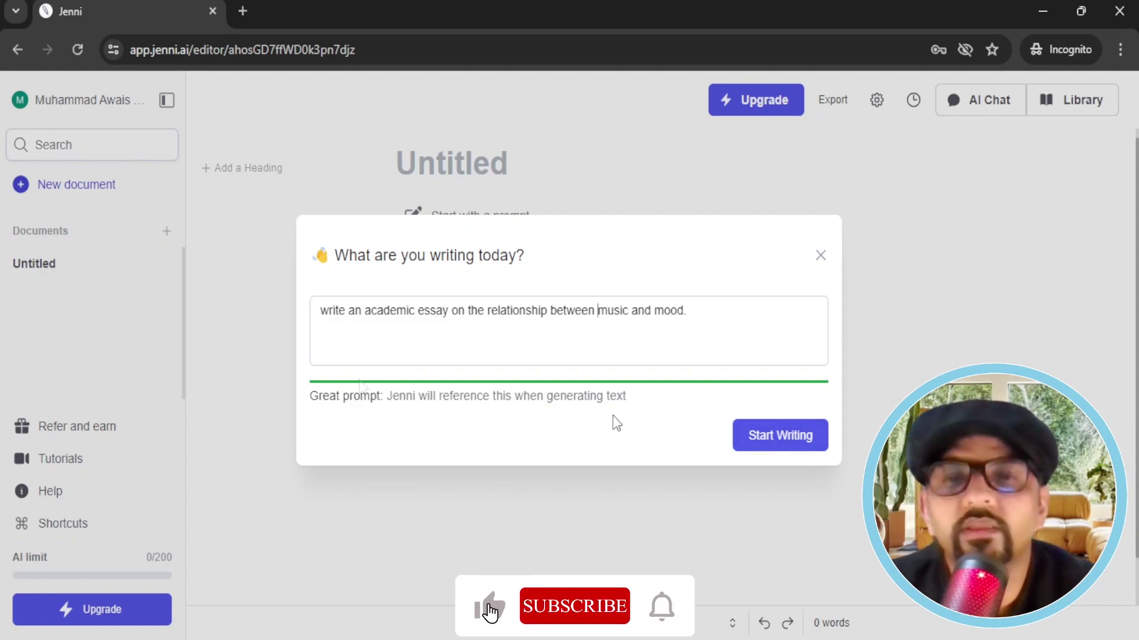
{"action": "left_click", "coordinate": [787, 437]}
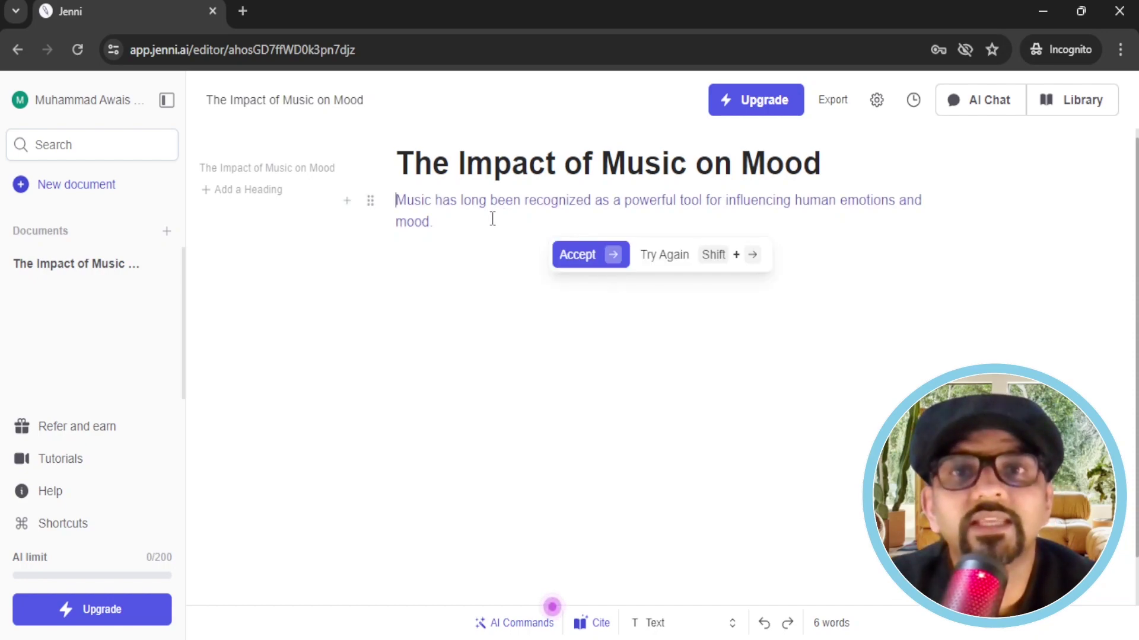
Step: Accept the first two suggested sentences, on music as a powerful tool and on numerous studies with a 2018 citation
{"action": "left_click", "coordinate": [585, 270]}
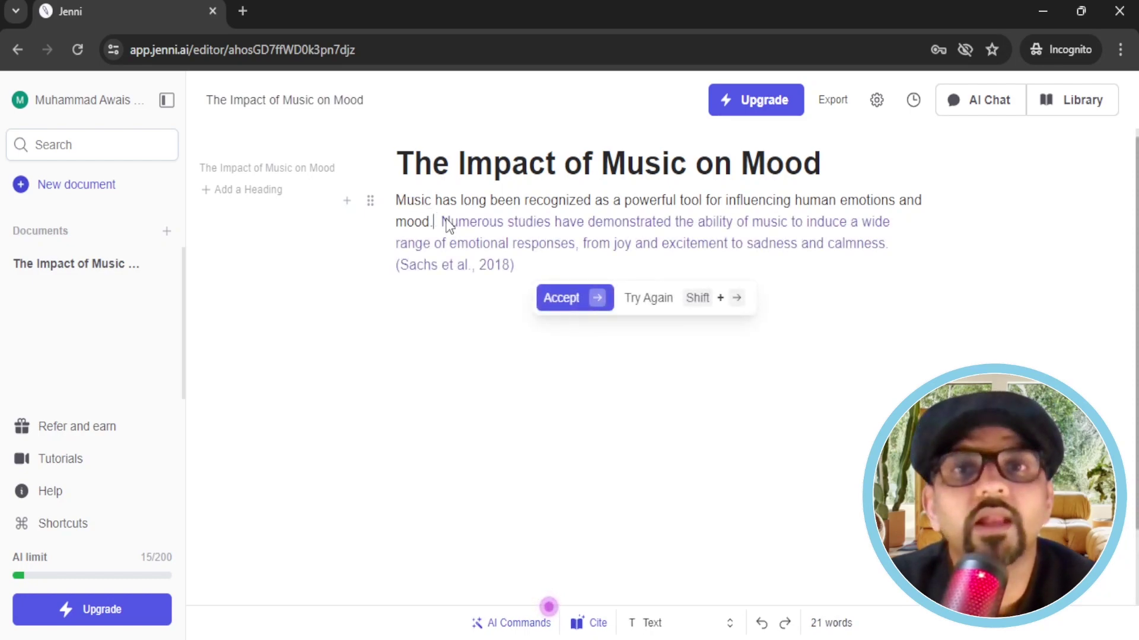
{"action": "left_click", "coordinate": [549, 606]}
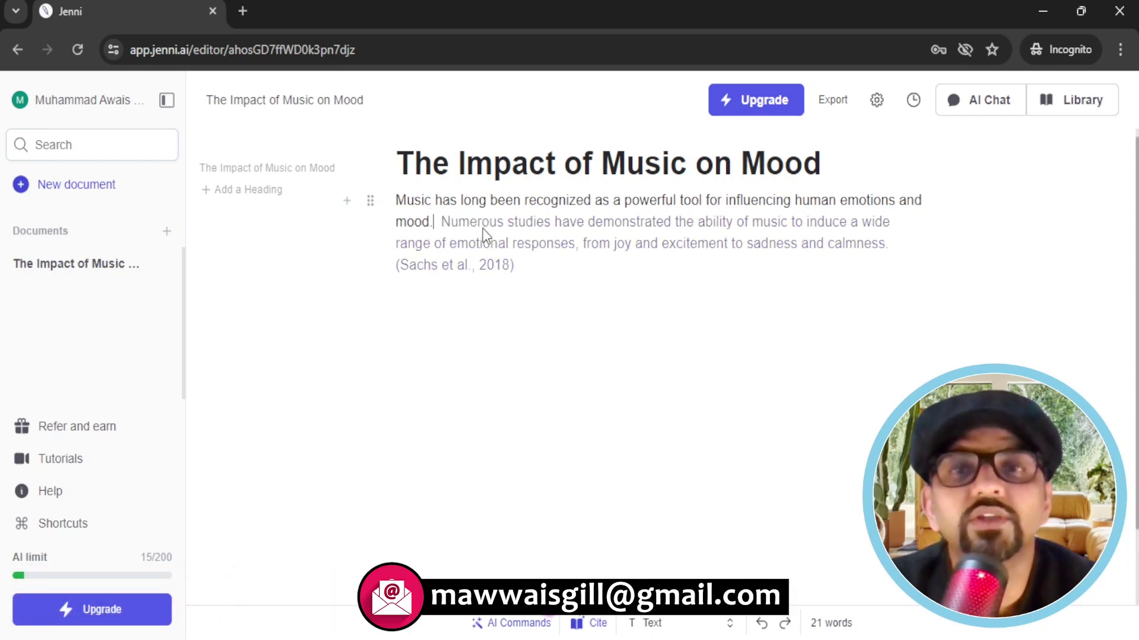
{"action": "mouse_move", "coordinate": [502, 263]}
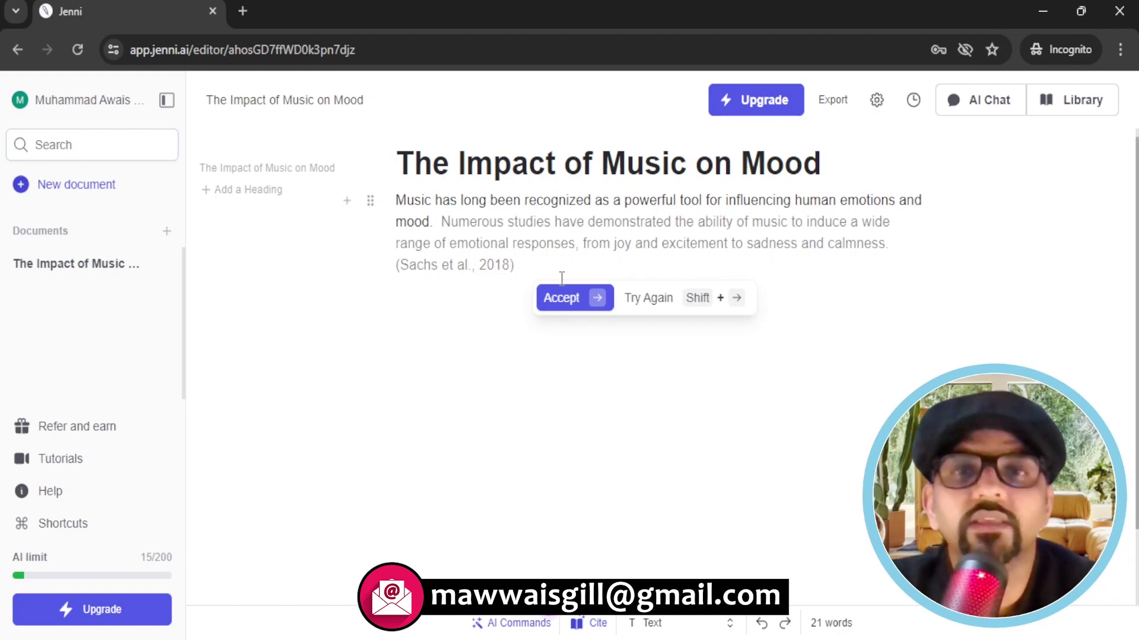
{"action": "left_click", "coordinate": [564, 297]}
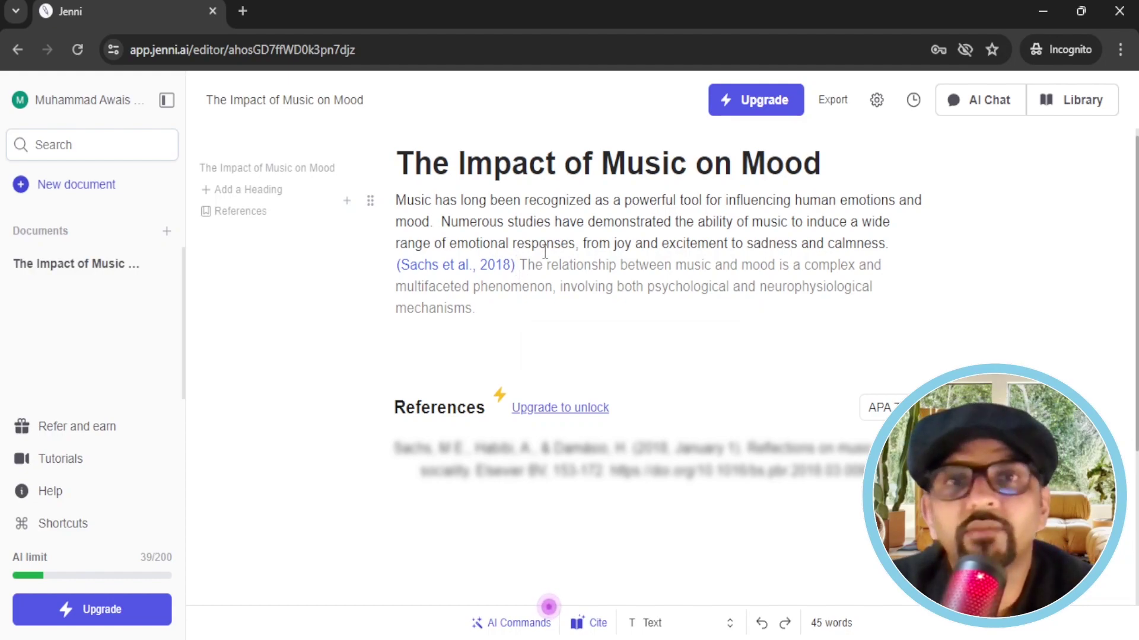
Step: Add a period after the 2018 citation and continue the paragraph with the suggested sentences on genres and tempos and on major-key music
{"action": "mouse_move", "coordinate": [530, 275]}
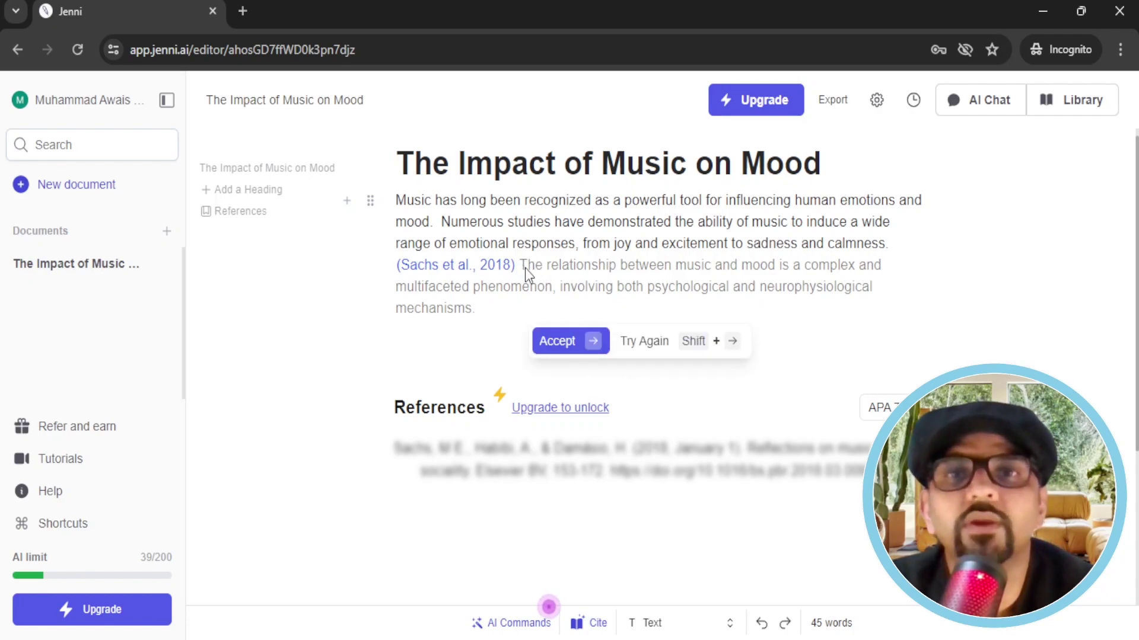
{"action": "type", "text": "."}
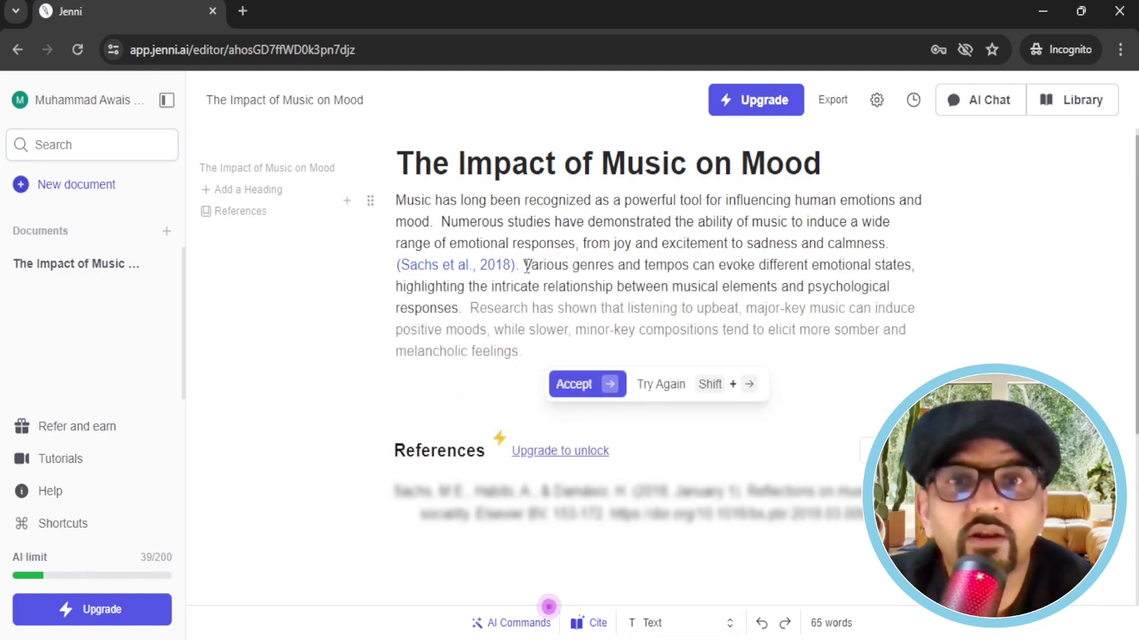
{"action": "left_click", "coordinate": [523, 267]}
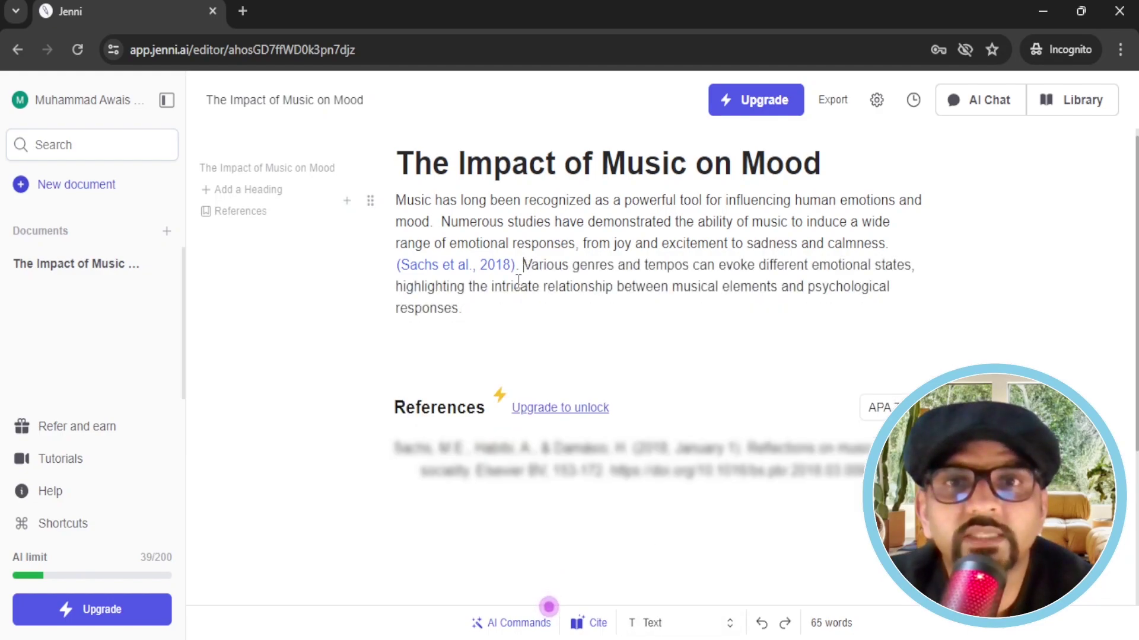
{"action": "left_click_drag", "start_coordinate": [522, 279], "coordinate": [477, 303]}
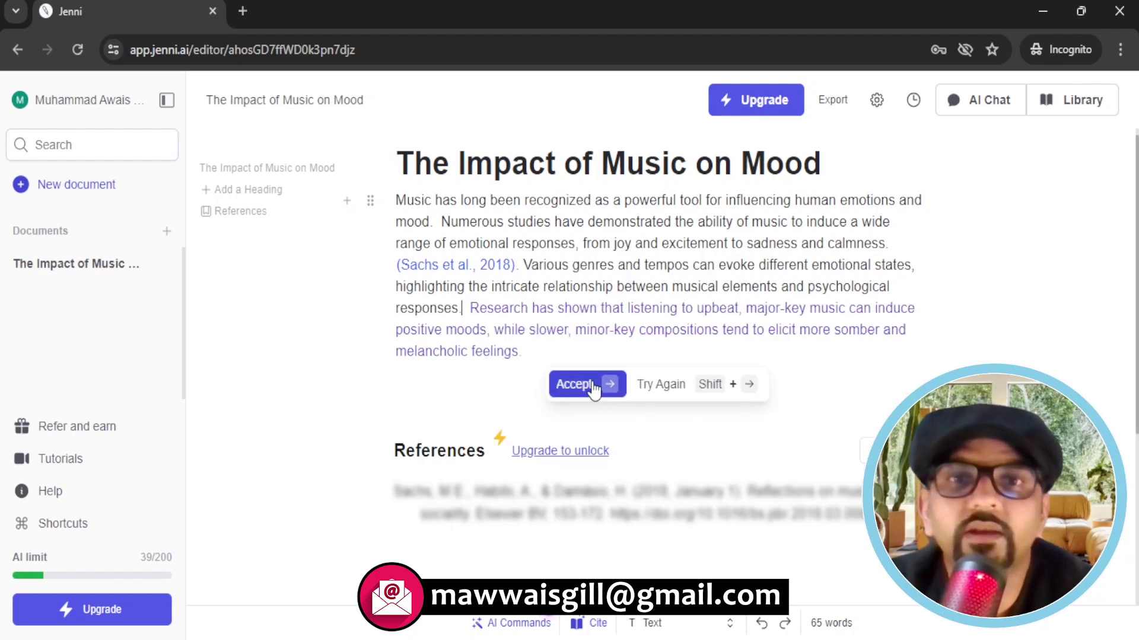
{"action": "left_click", "coordinate": [594, 389]}
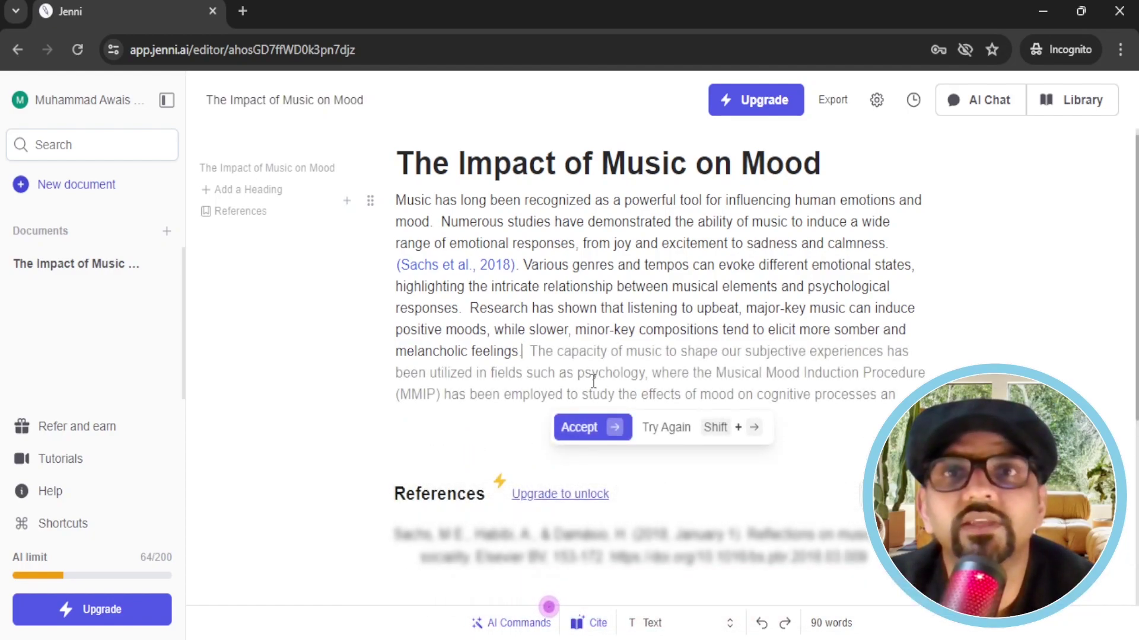
Step: Cite the 2022 article "How music makes you feel may depend less on your brain than scientists believed" after "melancholic feelings"
{"action": "key", "text": "shift+Right"}
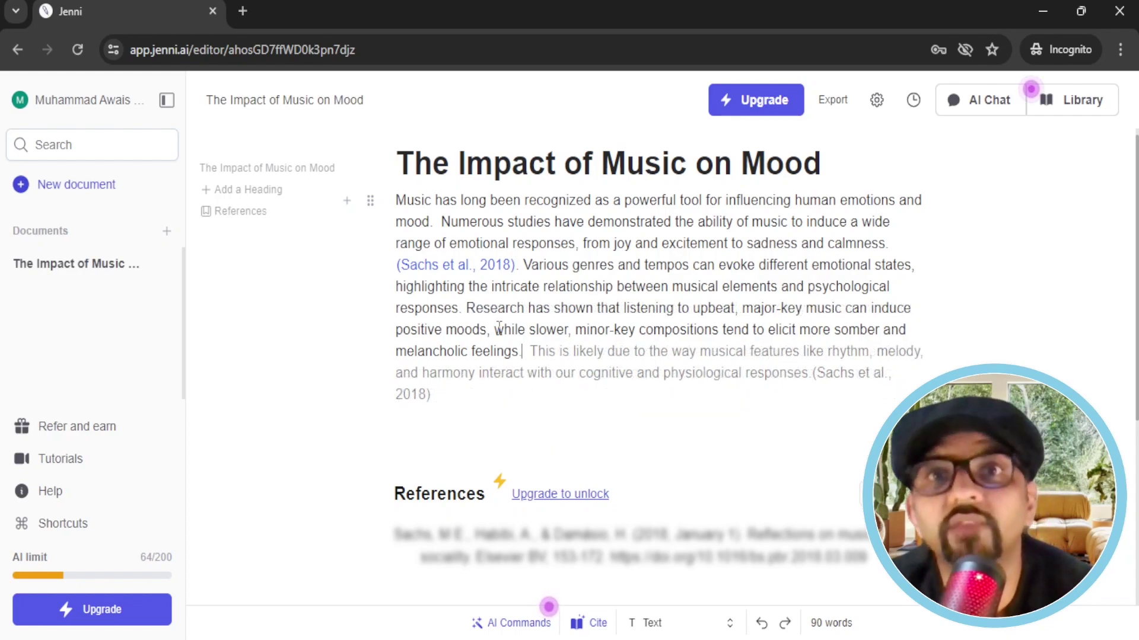
{"action": "left_click", "coordinate": [521, 351]}
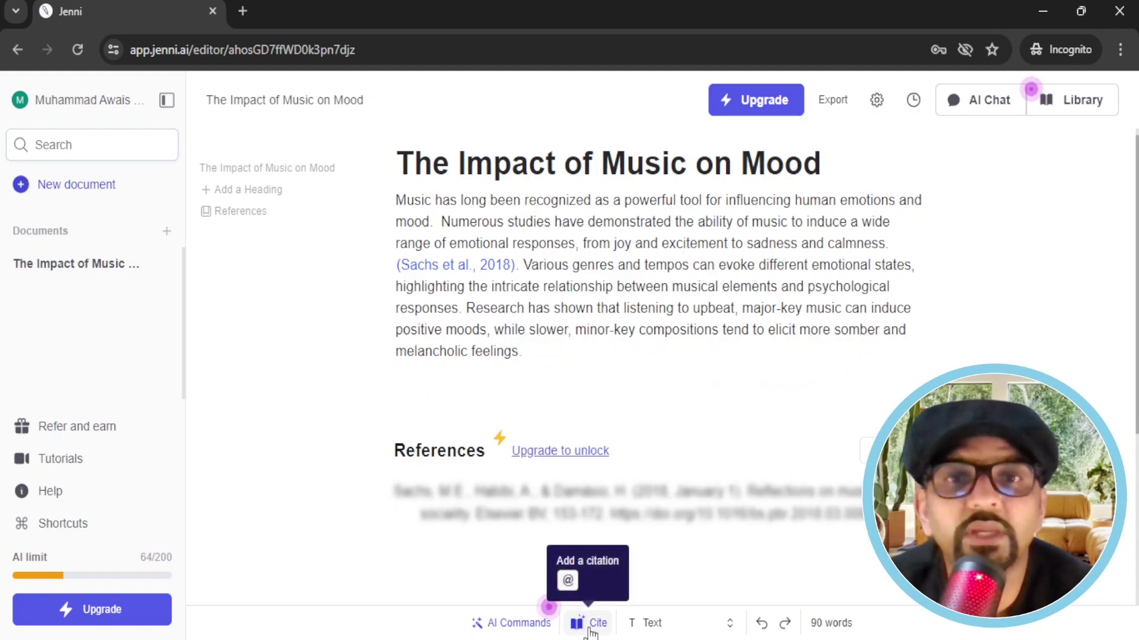
{"action": "left_click", "coordinate": [590, 631]}
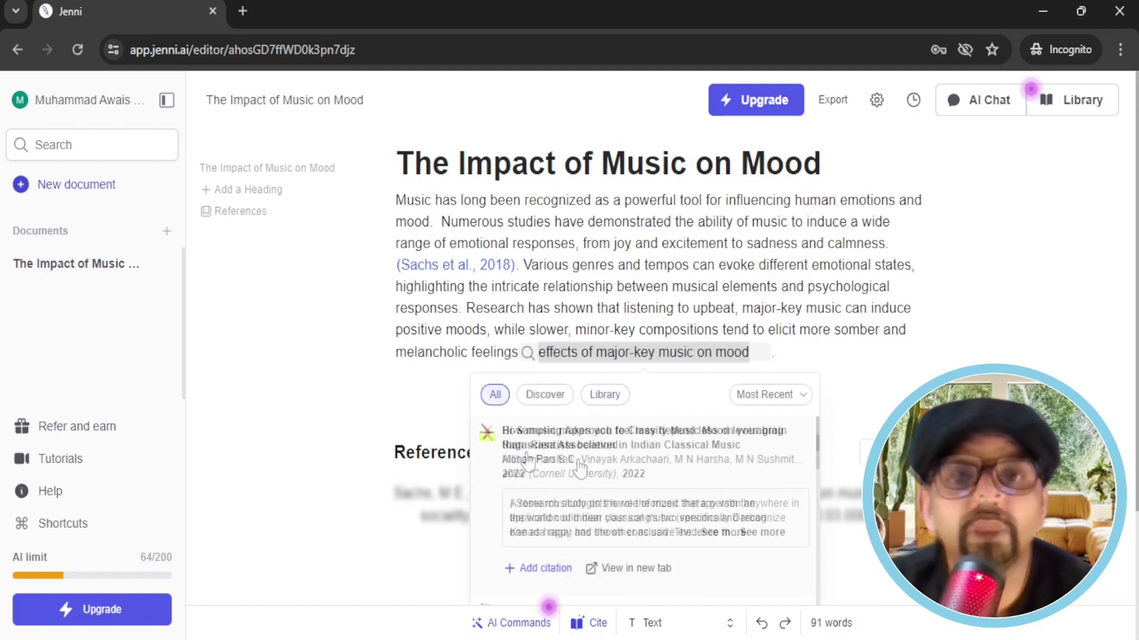
{"action": "scroll", "coordinate": [578, 469], "scroll_direction": "up", "scroll_amount": 3}
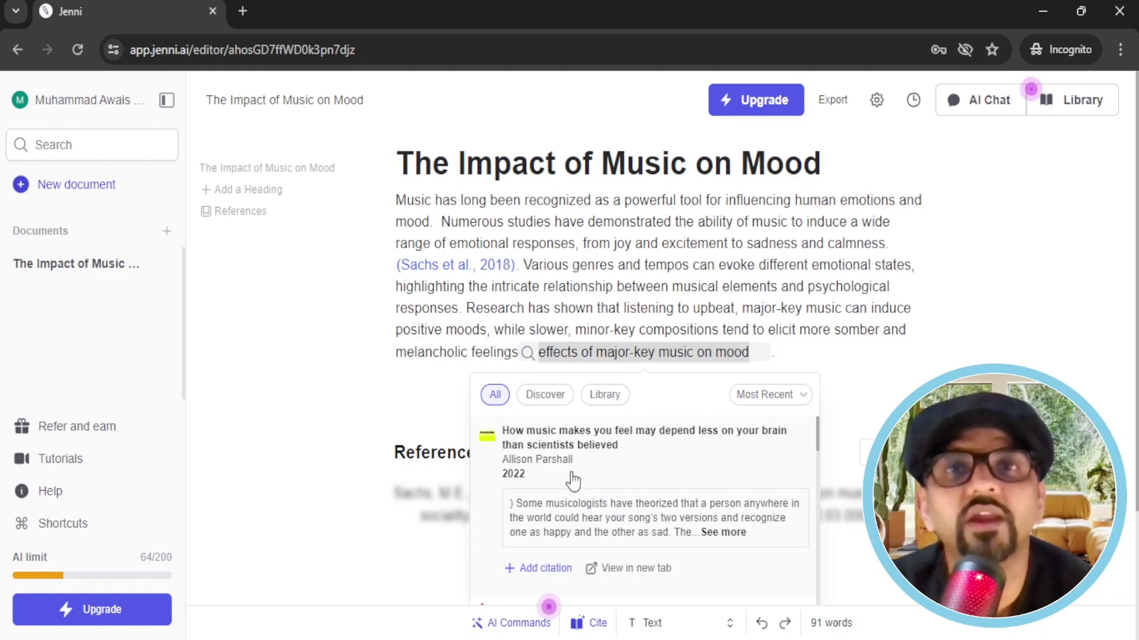
{"action": "left_click", "coordinate": [537, 569]}
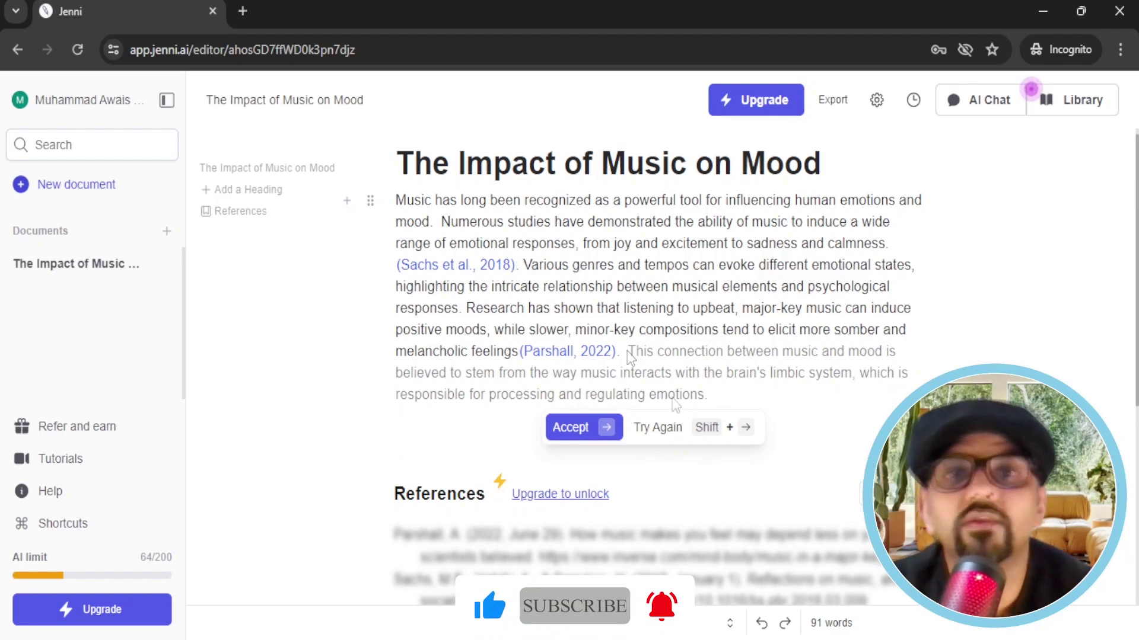
Step: Generate alternative suggestions for the next sentence, compare them by cycling back to the first one, and leave them unaccepted
{"action": "left_click", "coordinate": [657, 427]}
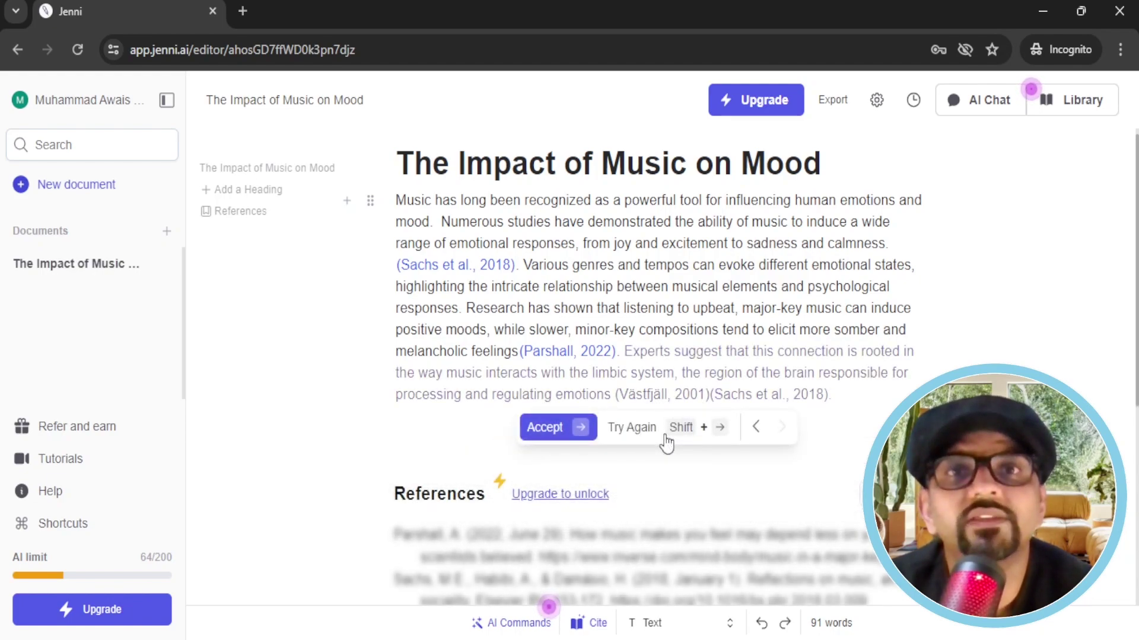
{"action": "left_click", "coordinate": [755, 435]}
{"action": "left_click", "coordinate": [781, 430]}
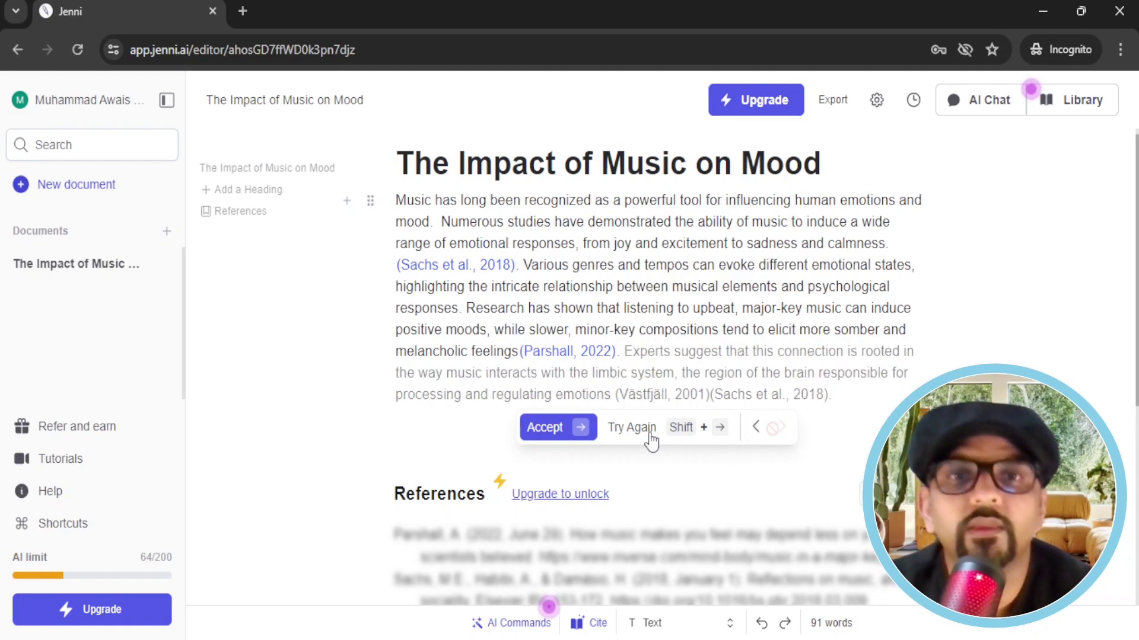
{"action": "left_click", "coordinate": [649, 434]}
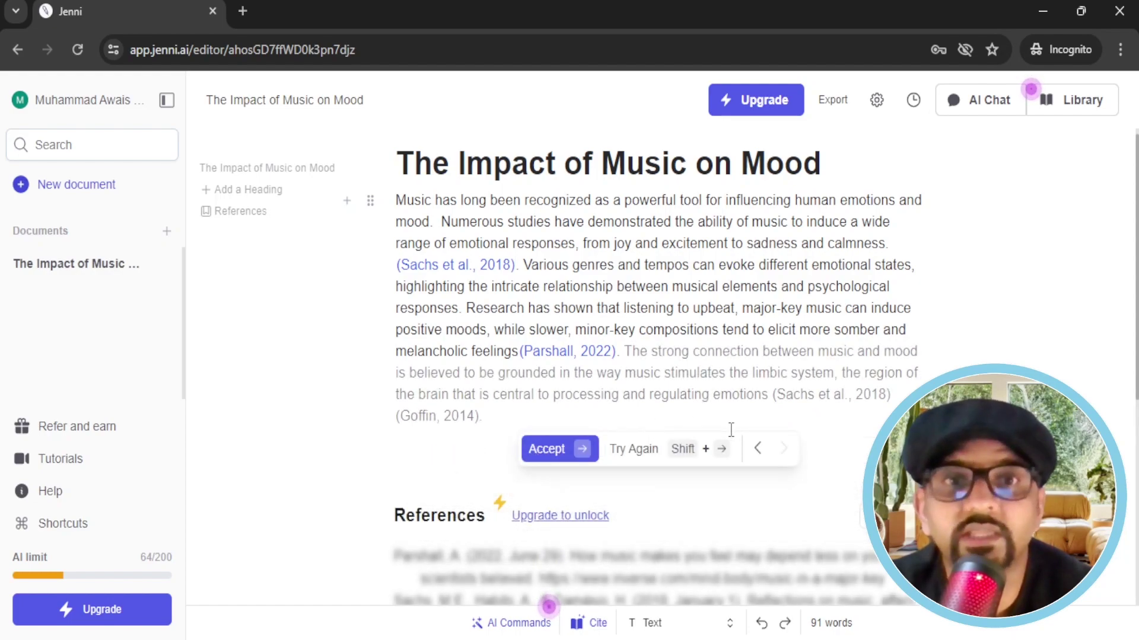
{"action": "left_click", "coordinate": [757, 448]}
{"action": "left_click", "coordinate": [759, 448]}
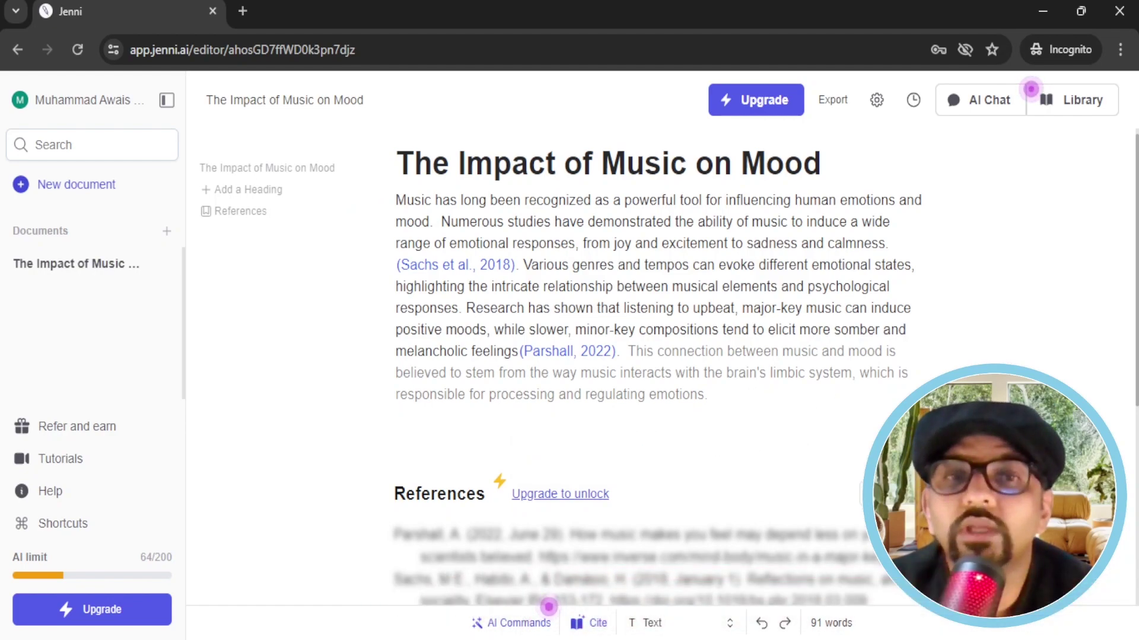
{"action": "left_click", "coordinate": [889, 494]}
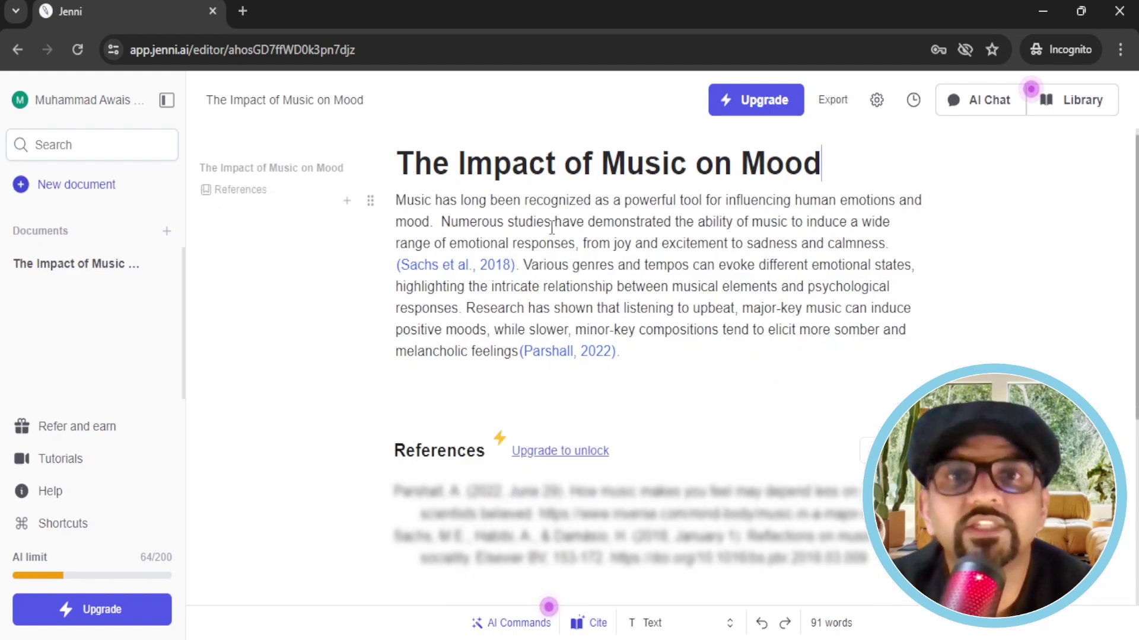
Step: Review the export formats and the document settings, including the language choices, and return to the essay
{"action": "left_click", "coordinate": [834, 102]}
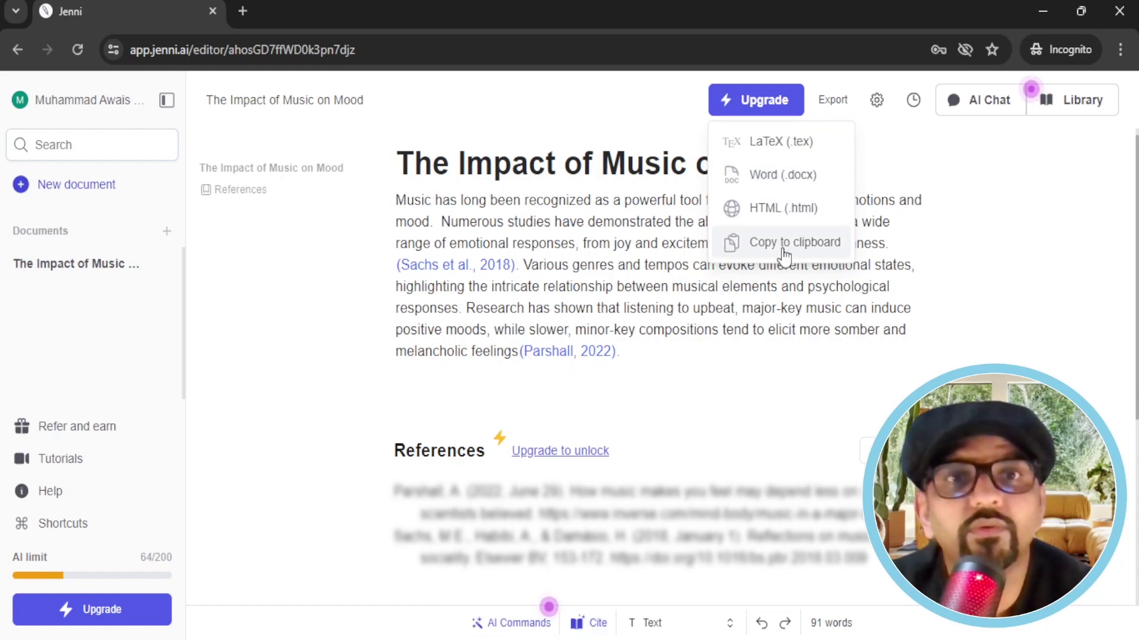
{"action": "left_click", "coordinate": [877, 101]}
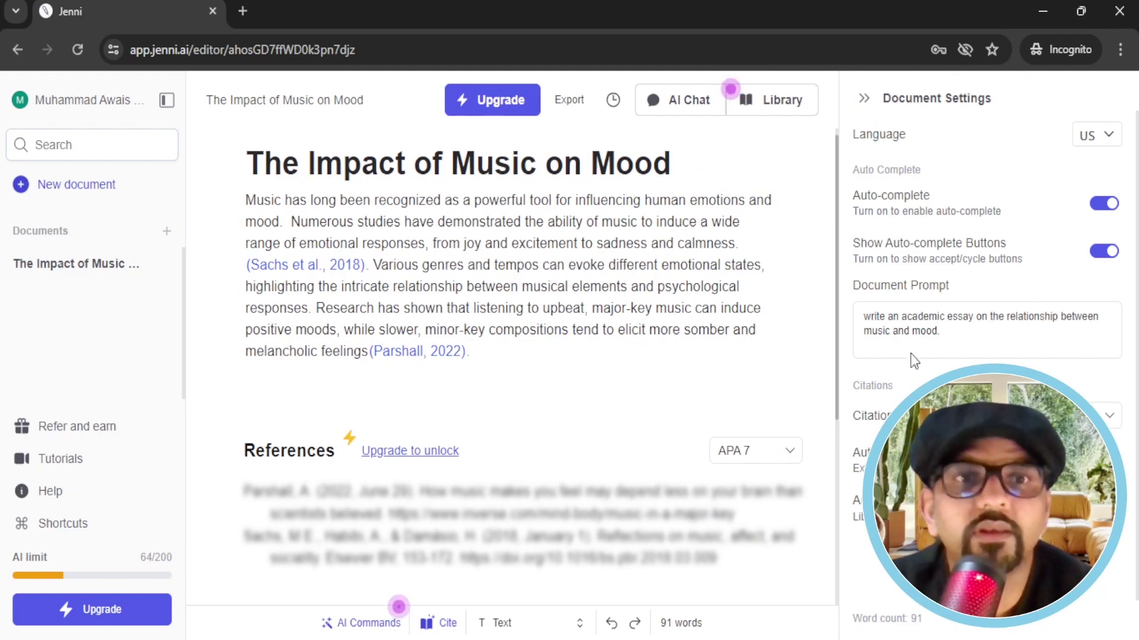
{"action": "left_click", "coordinate": [1096, 136]}
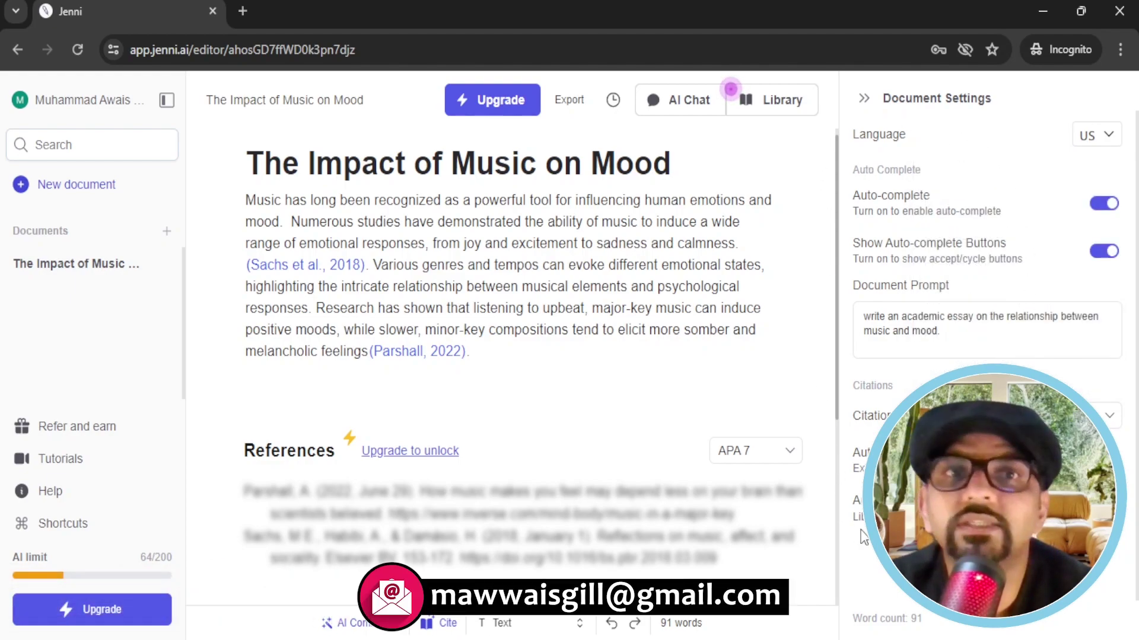
{"action": "left_click", "coordinate": [863, 98]}
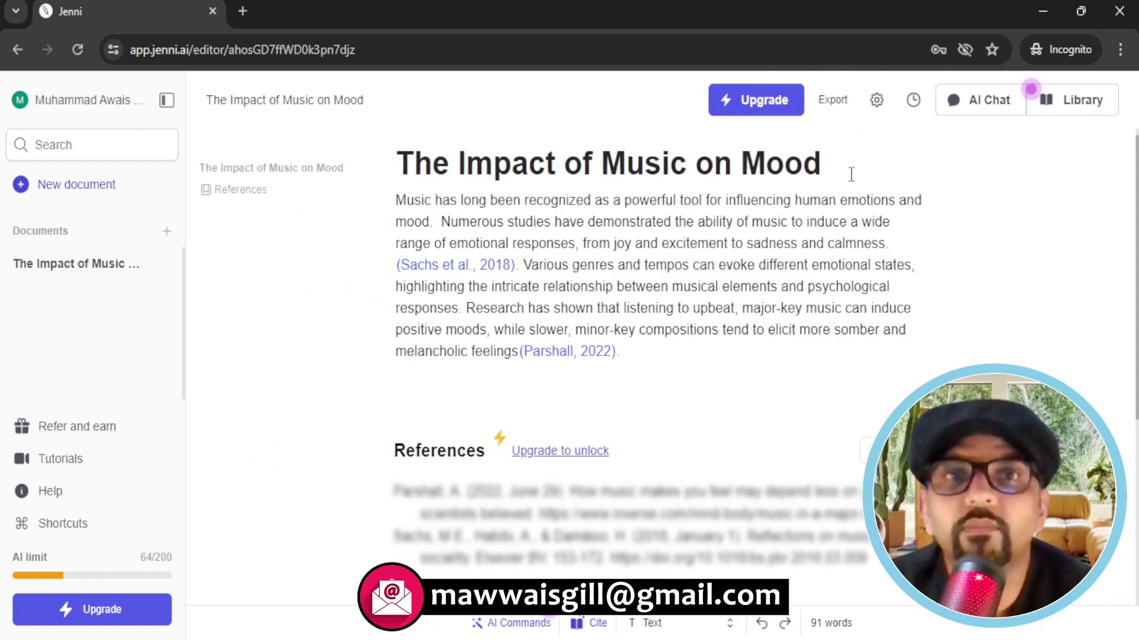
{"action": "left_click", "coordinate": [965, 111]}
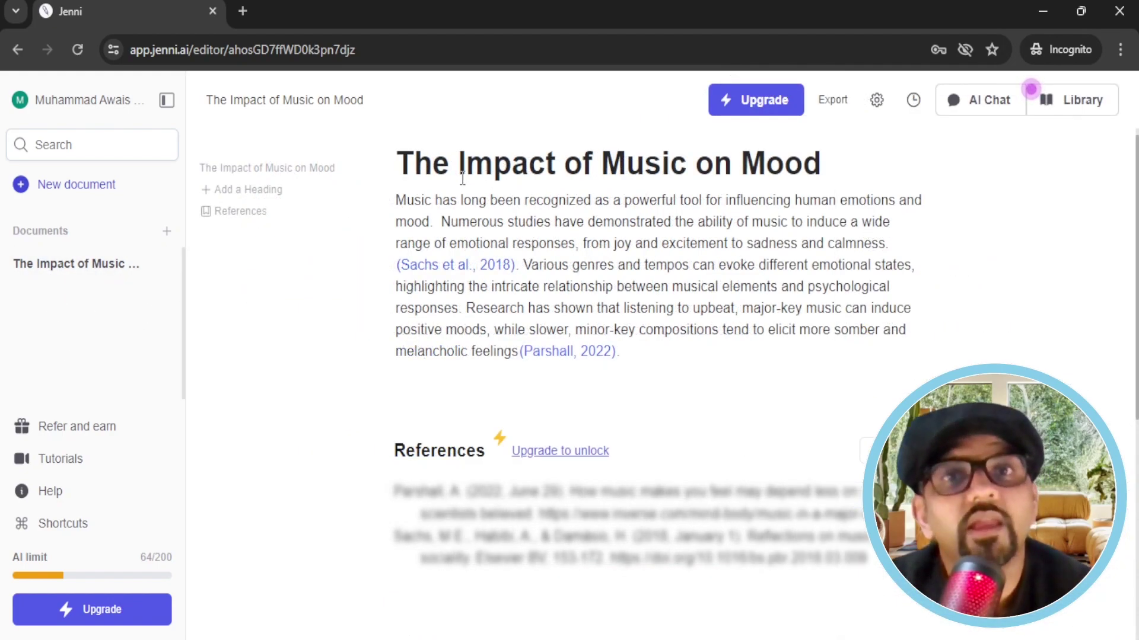
Step: Add a Heading 1 below the opening paragraph using the suggested title "The Neurological Basis of Music's Emotional Impact"
{"action": "left_click", "coordinate": [244, 191]}
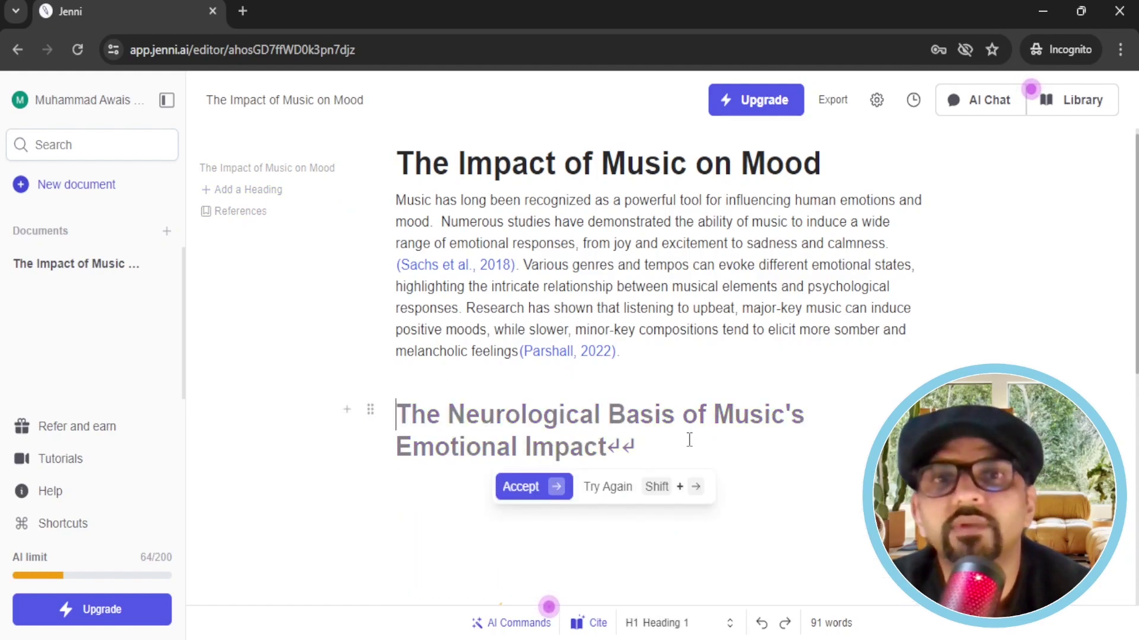
{"action": "key", "text": "Right"}
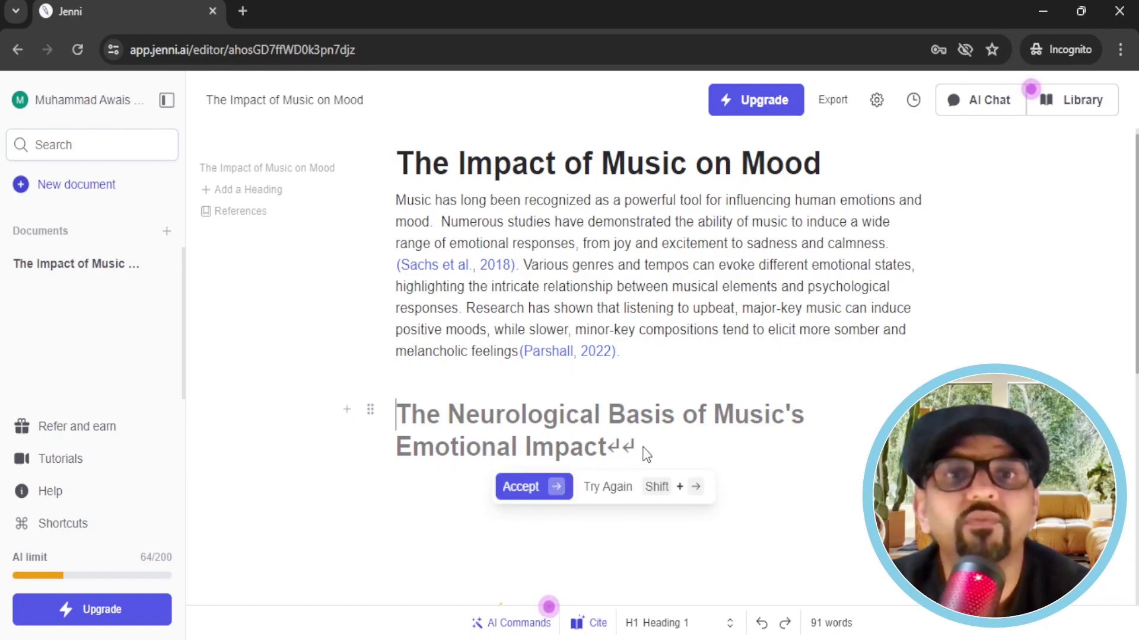